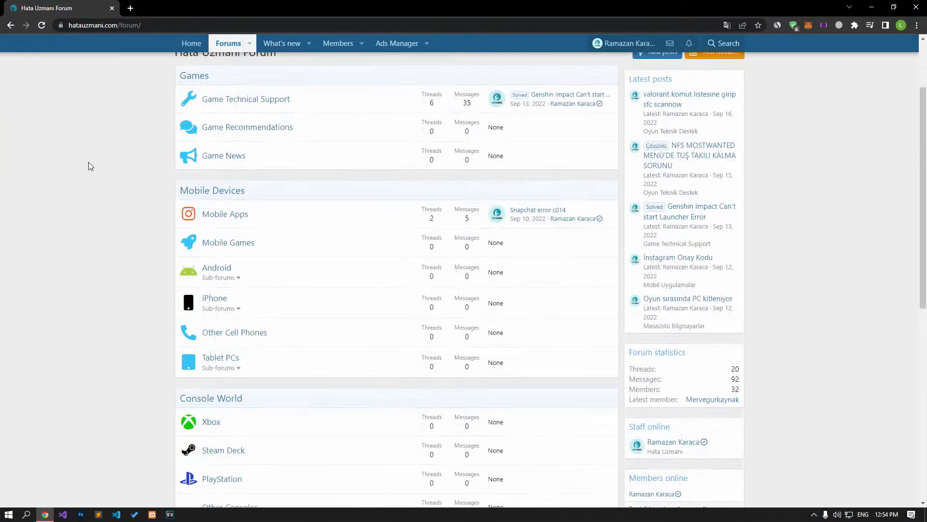
scroll(88, 166, down, 8)
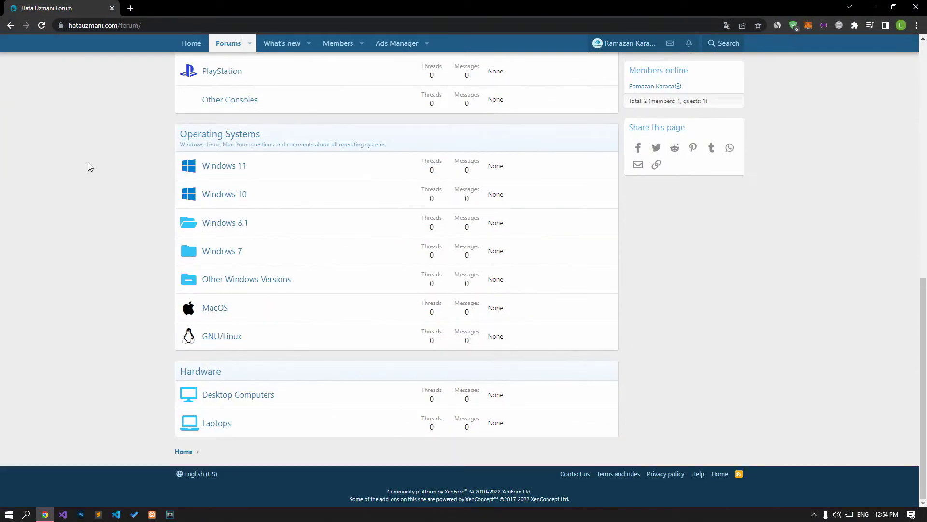
Step: Browse the forum, start a thread, then reach the article's '1-) Verify File Integrity' section
scroll(88, 163, up, 10)
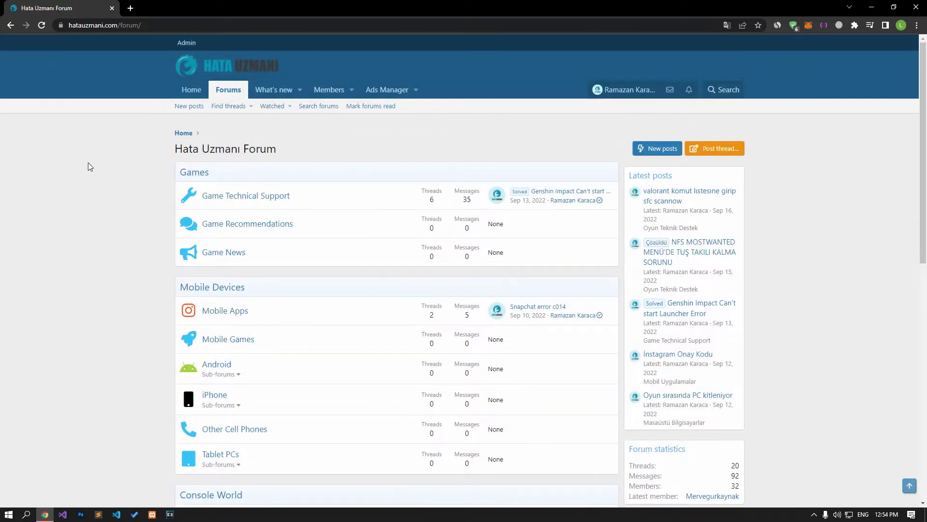
click(737, 150)
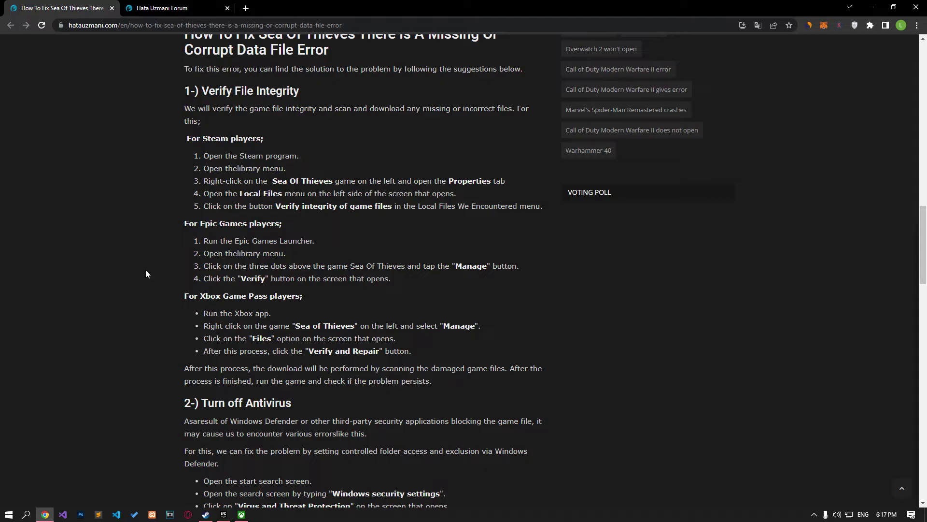
click(217, 516)
Step: Verify integrity of Human: Fall Flat's game files from its Steam Local Files properties
click(215, 518)
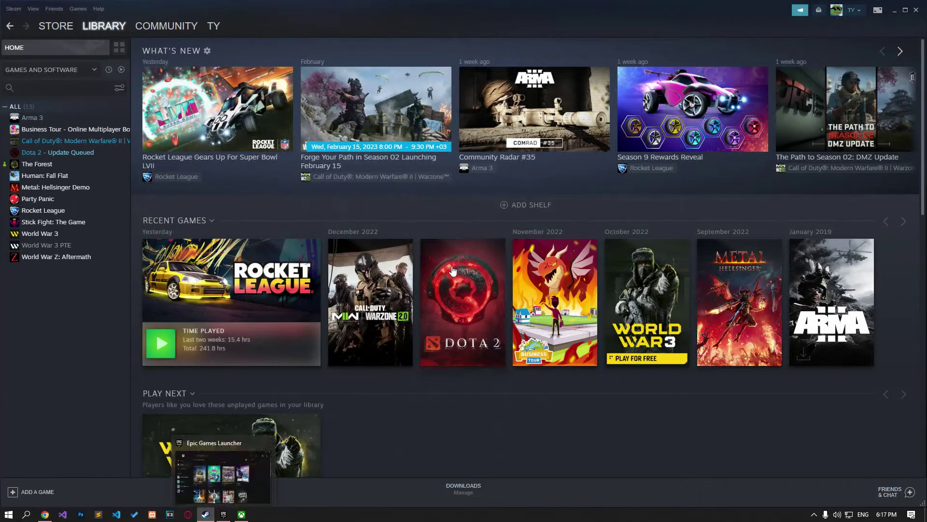
right_click(58, 180)
click(106, 238)
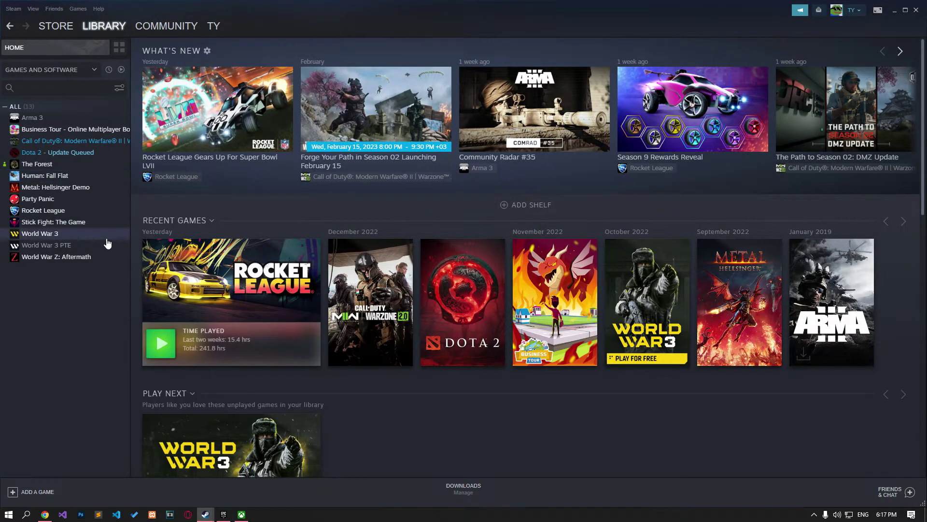
click(297, 192)
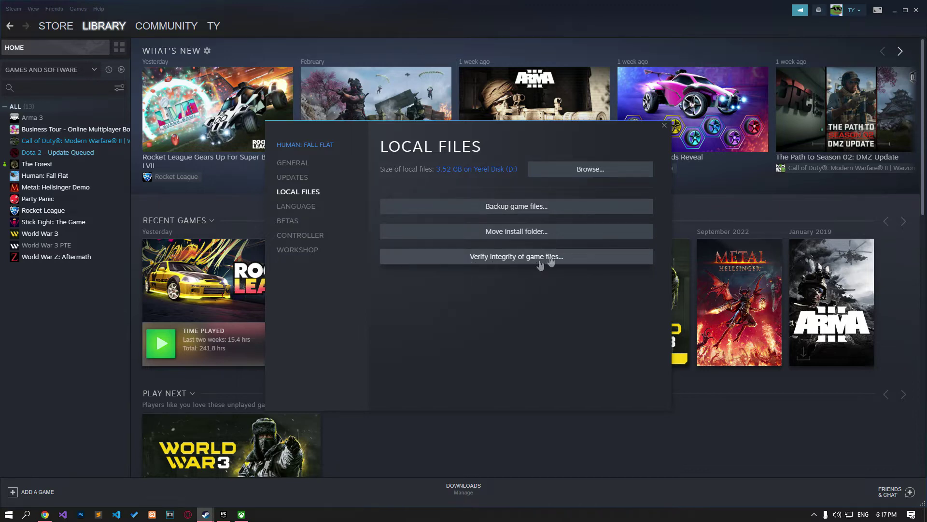
click(666, 126)
Step: Show Fall Guys' Verify option under Manage in Epic, then close it and minimize the launcher
click(223, 514)
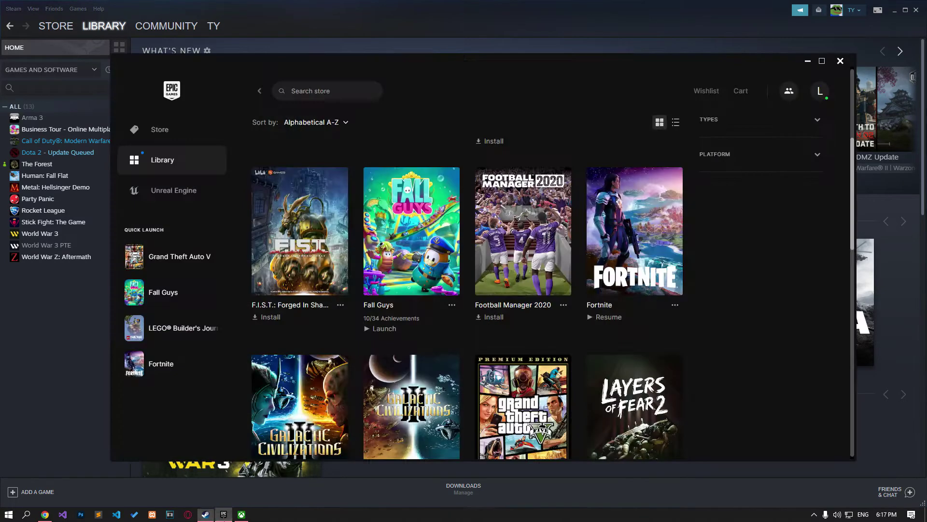
click(452, 304)
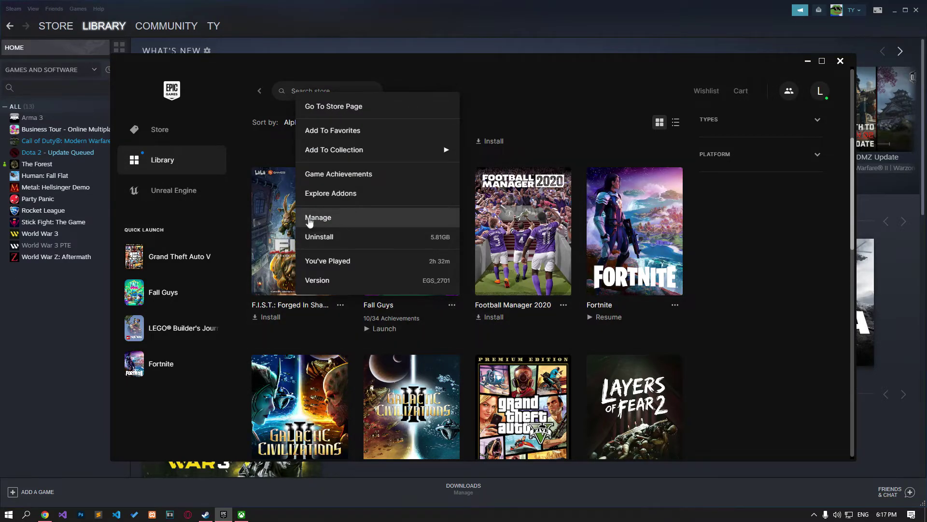
click(325, 223)
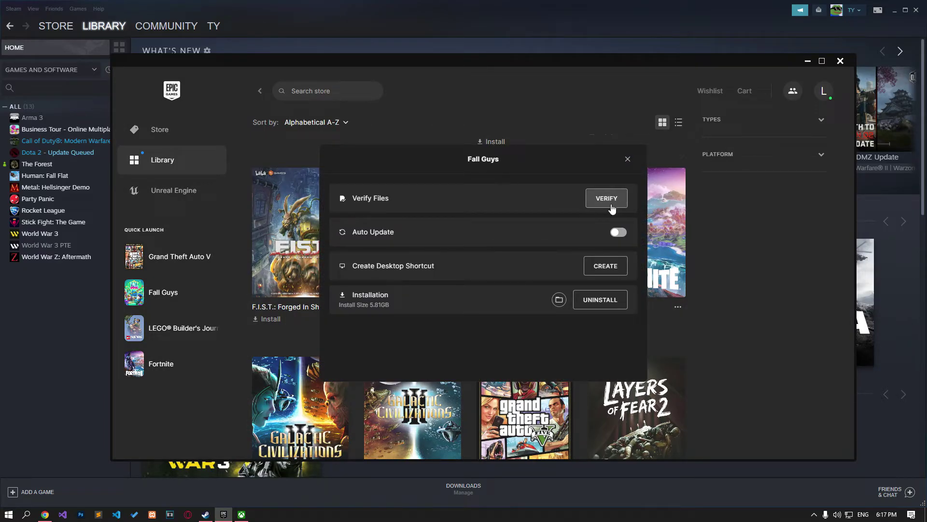
click(627, 159)
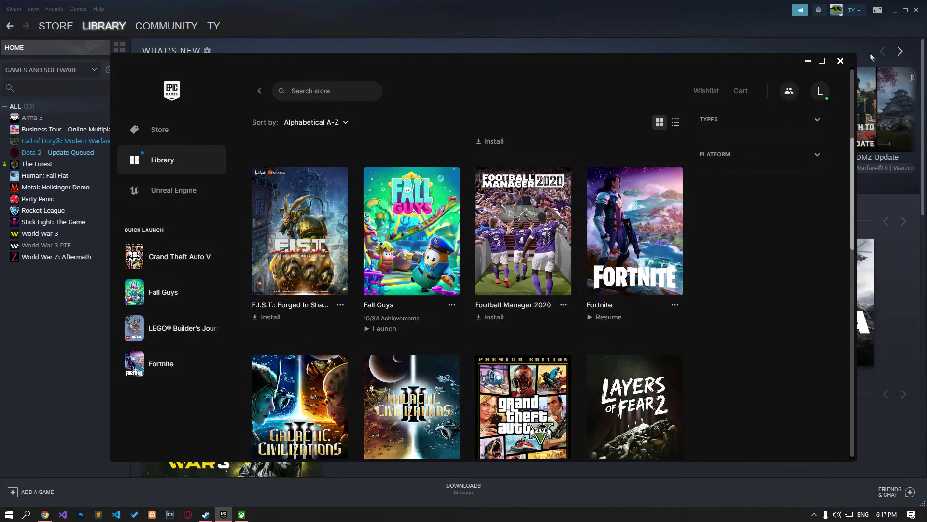
click(808, 60)
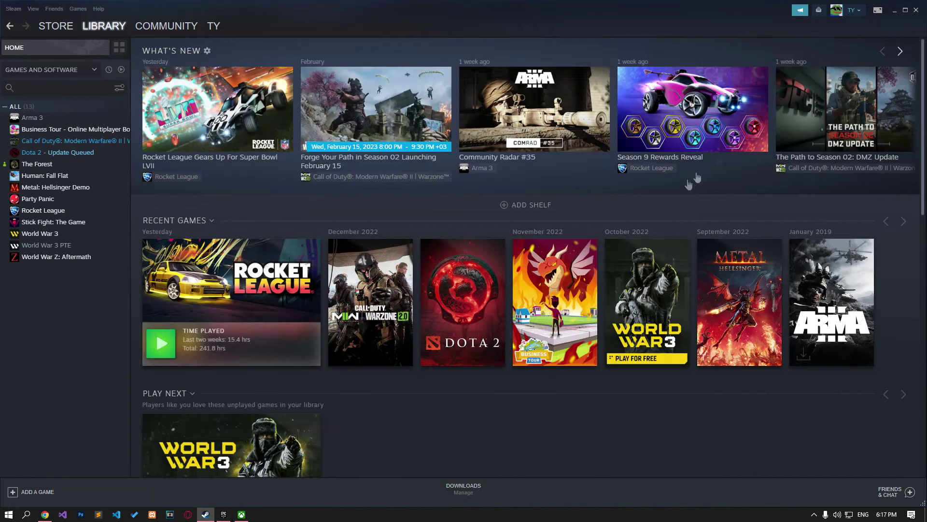
Step: Show Minecraft Launcher's Files tab with Verify and Repair in the Xbox app, then close it
click(245, 516)
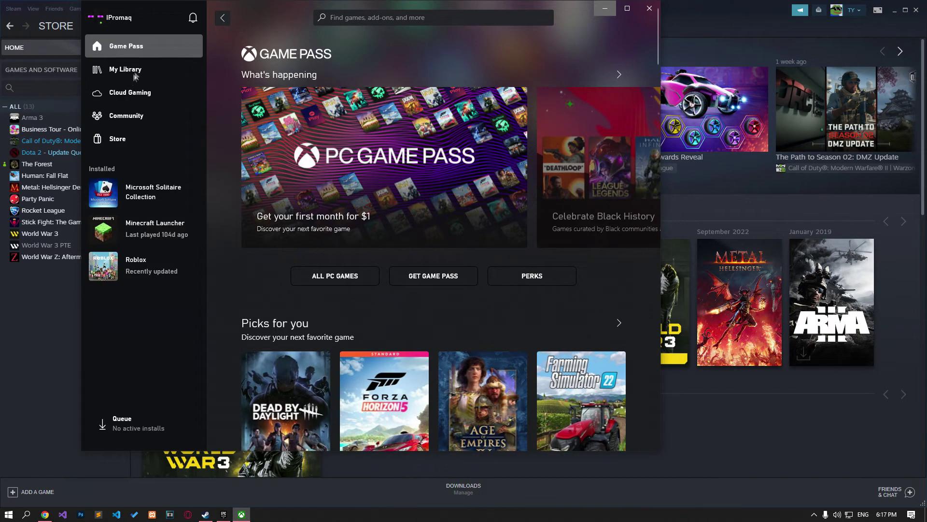
right_click(145, 230)
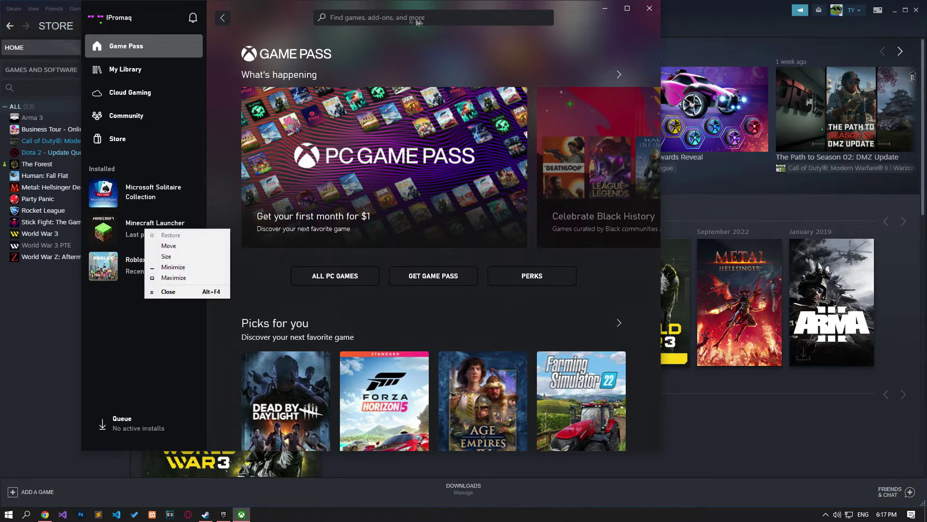
click(314, 7)
drag(314, 6, 336, 27)
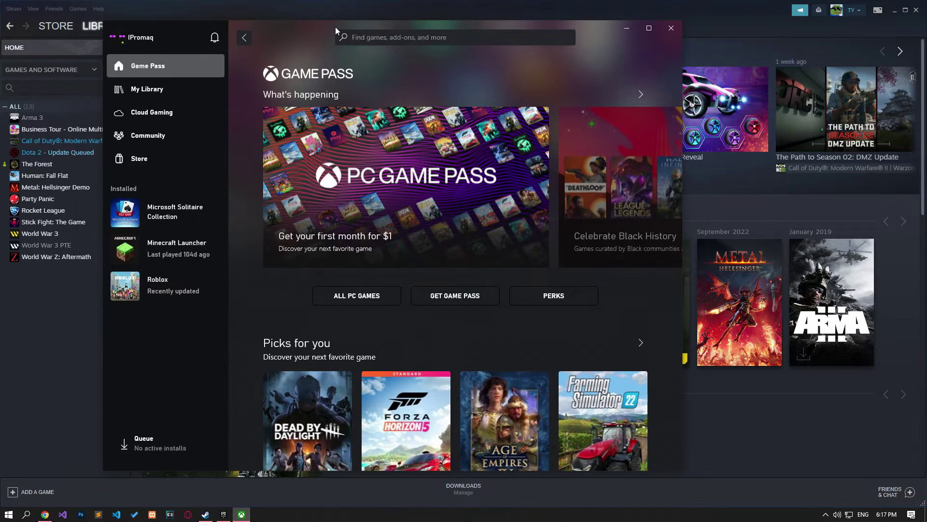
right_click(173, 247)
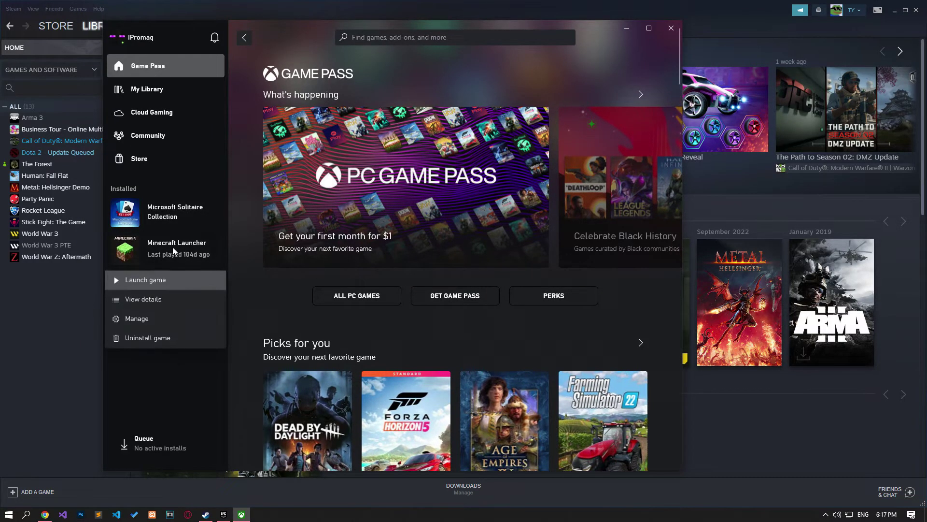
click(135, 324)
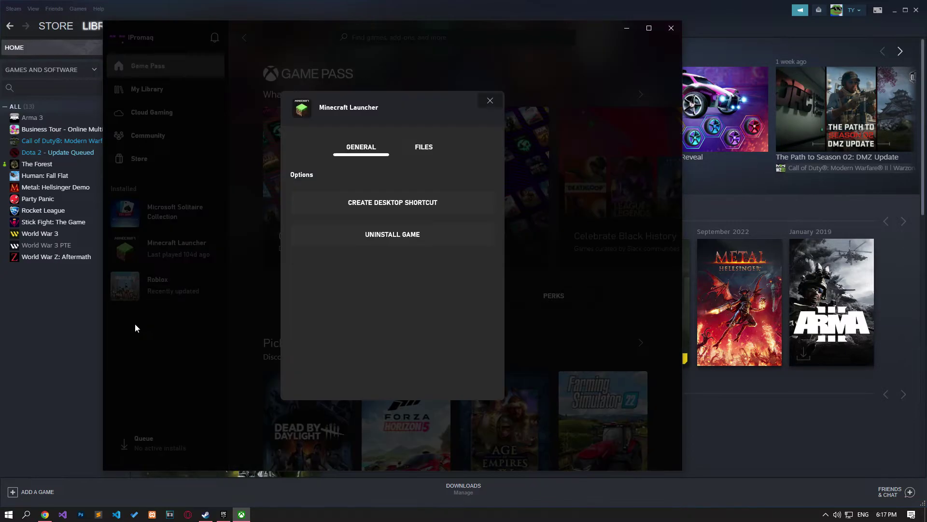
click(431, 147)
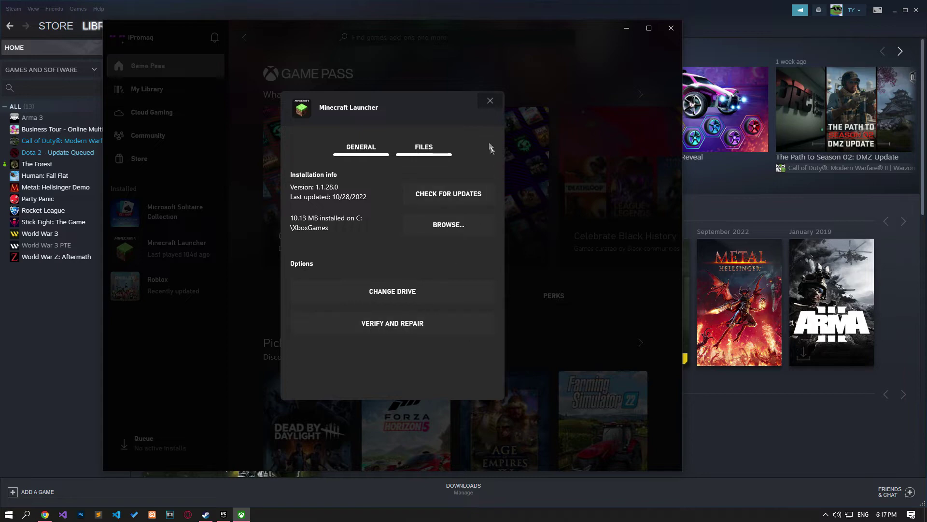
click(484, 107)
Step: Close the Xbox app, read the article's antivirus section, and open the Start menu
click(671, 27)
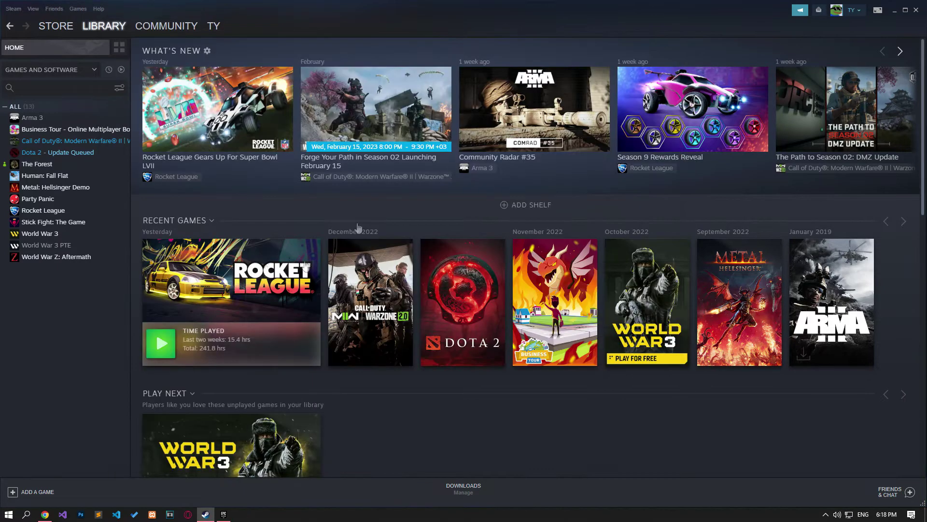
click(45, 514)
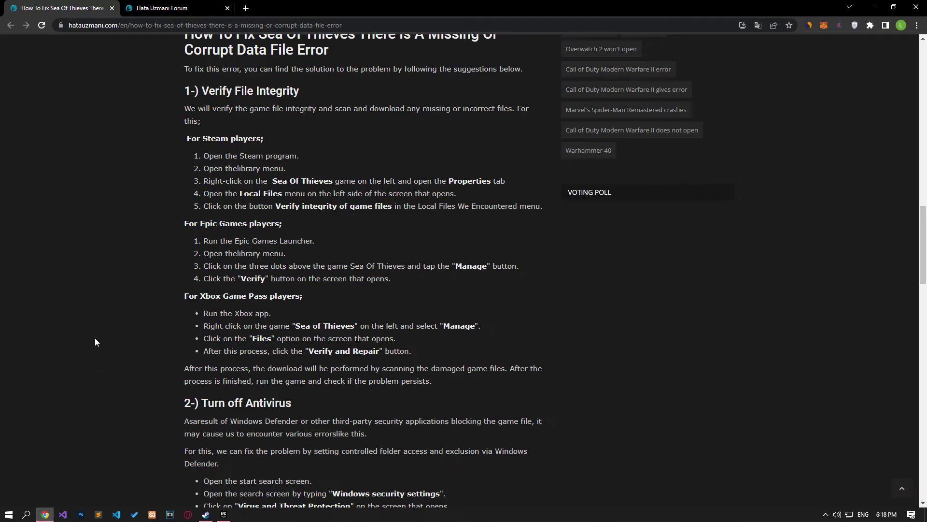
scroll(95, 338, down, 5)
scroll(95, 342, down, 1)
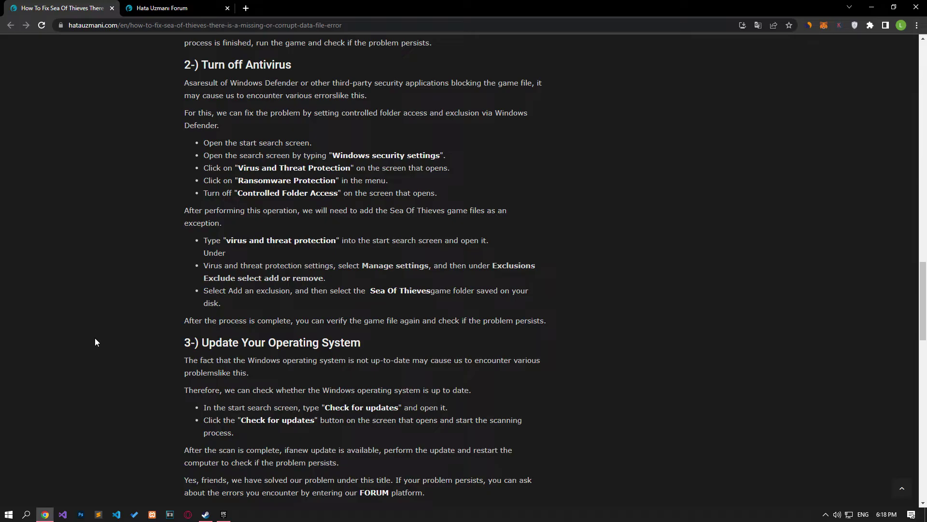
click(9, 514)
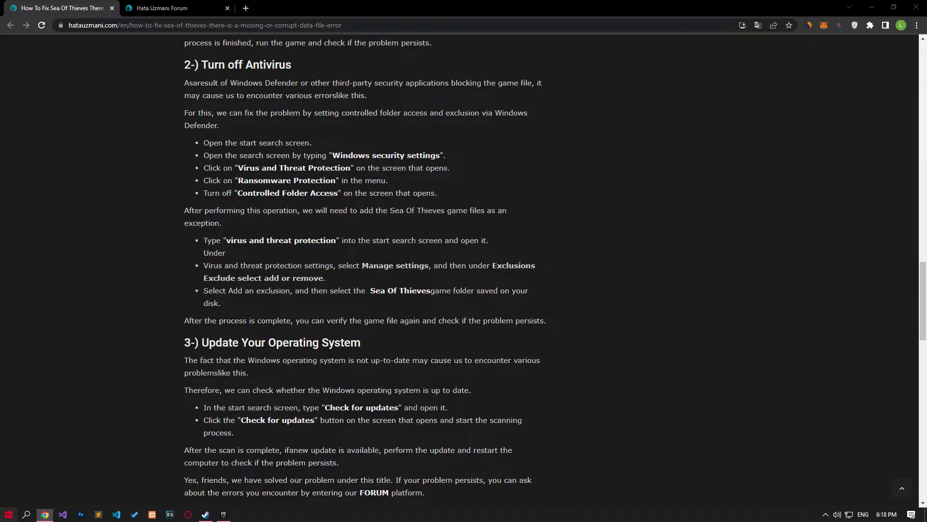
Step: Via 'vir', open Virus & threat protection, review Controlled folder access, and turn off Real-time protection
text(vir)
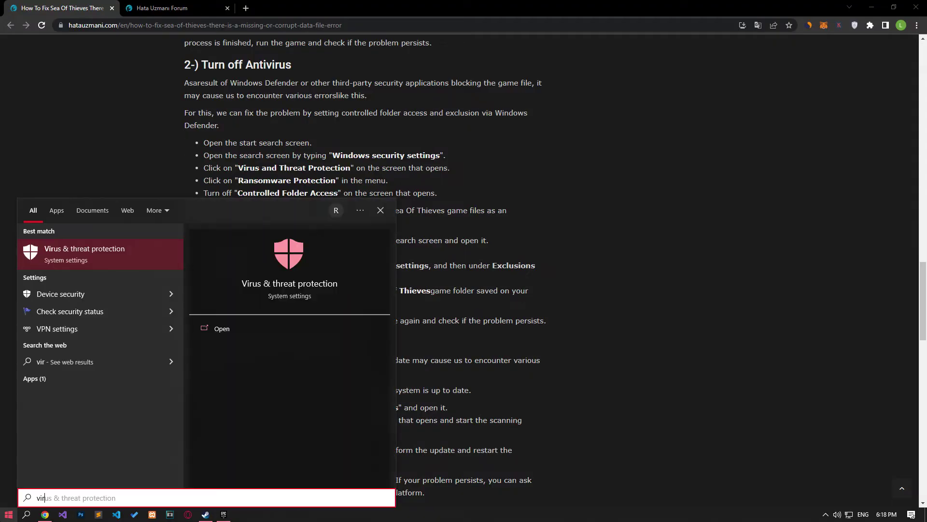
click(80, 255)
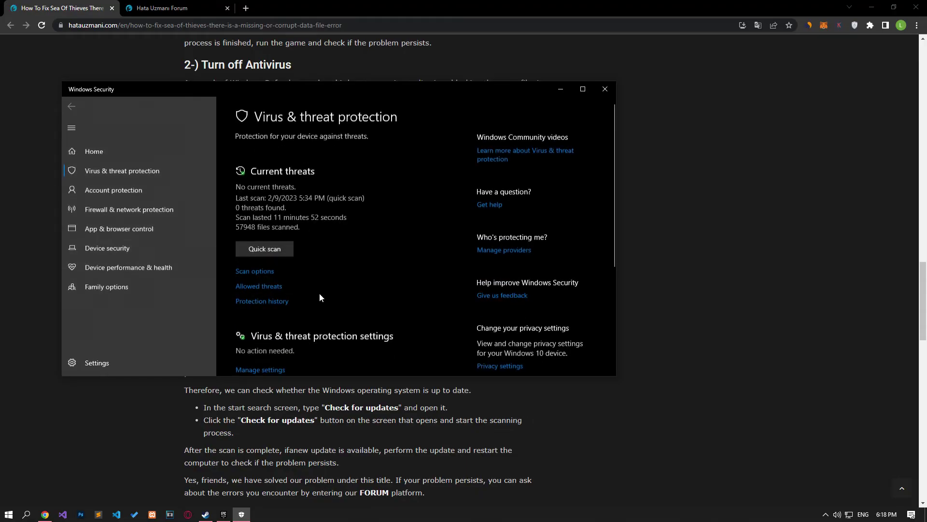
scroll(271, 292, down, 2)
click(267, 292)
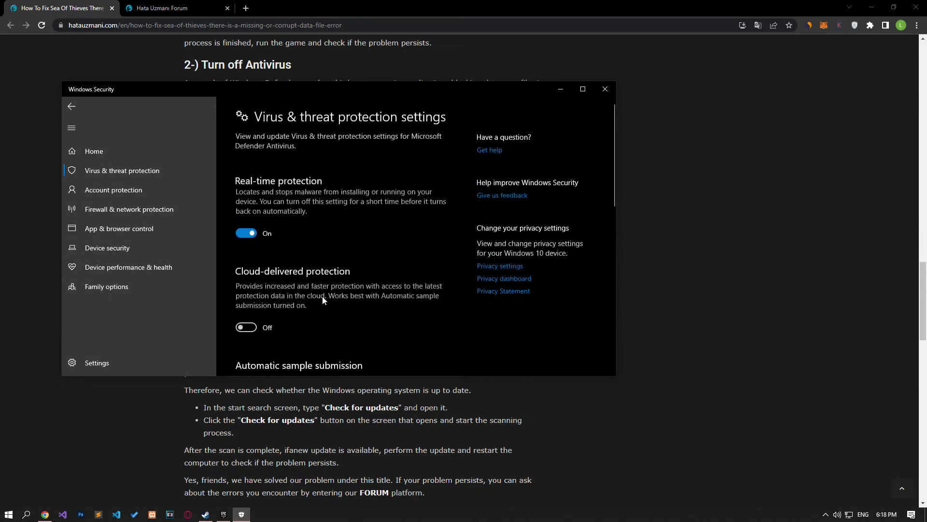
scroll(323, 297, down, 3)
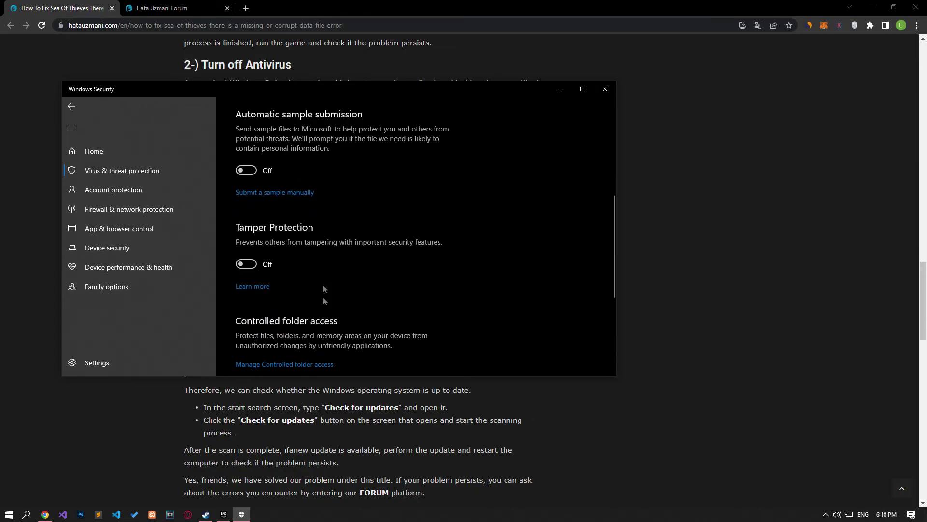
click(274, 365)
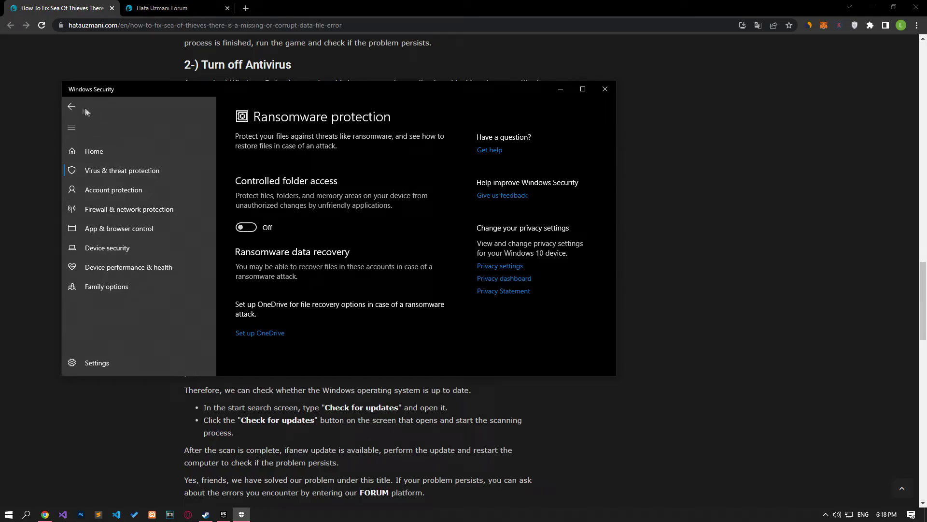
click(71, 106)
scroll(333, 316, up, 5)
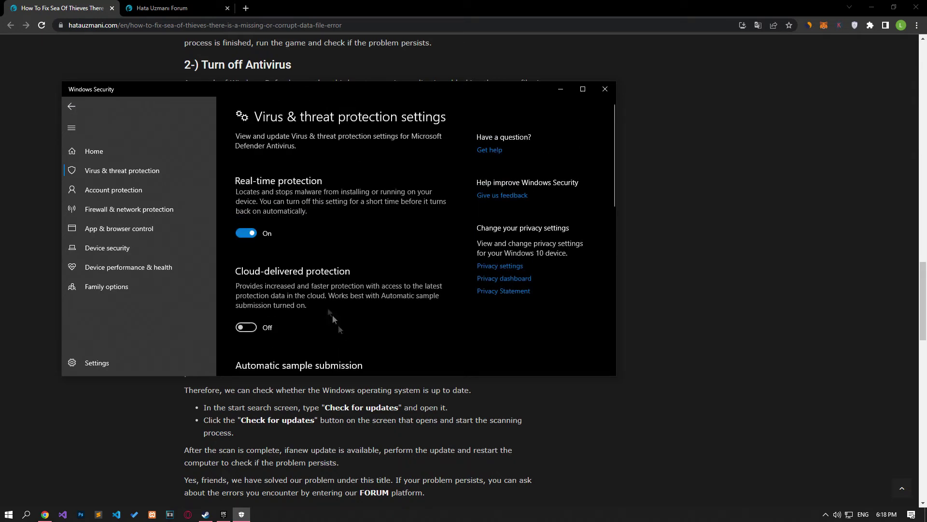
click(246, 235)
scroll(245, 236, down, 8)
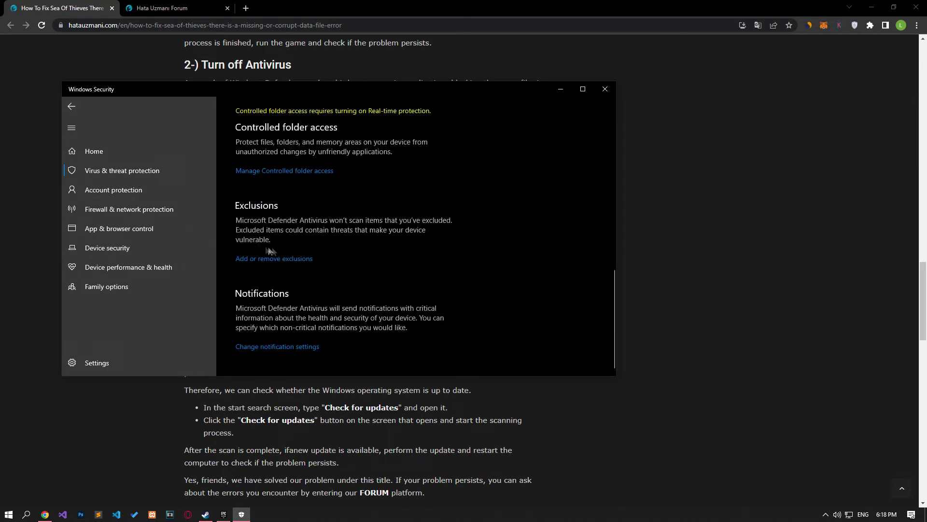
Step: Add the Call of Duty folder as a Defender folder exclusion and close Windows Security
click(279, 261)
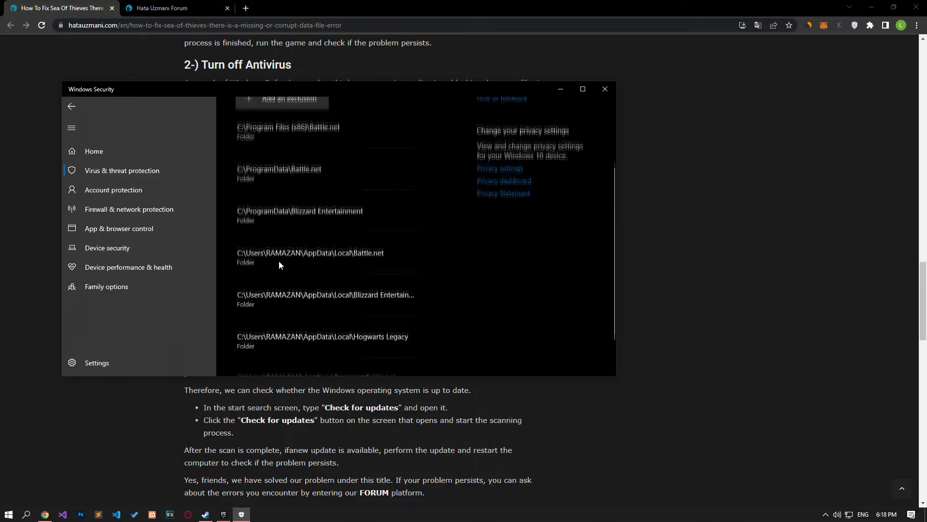
click(282, 107)
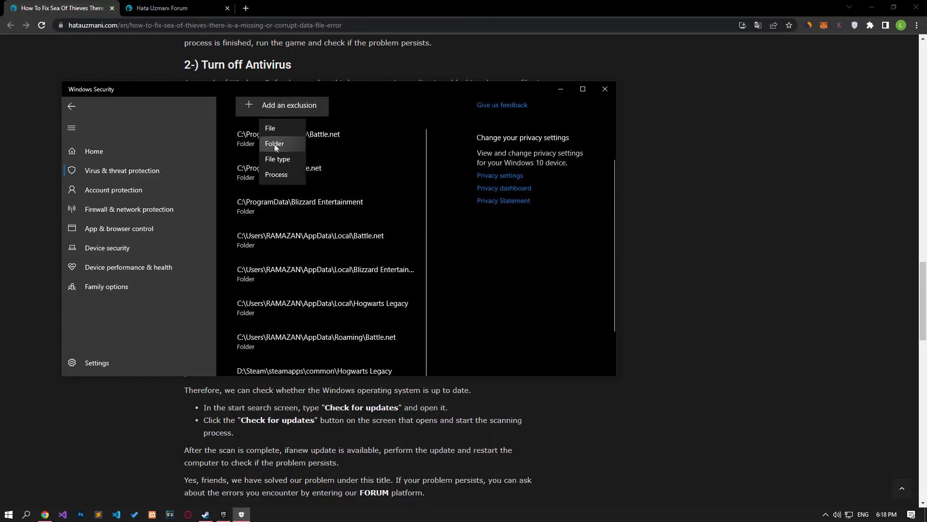
click(280, 143)
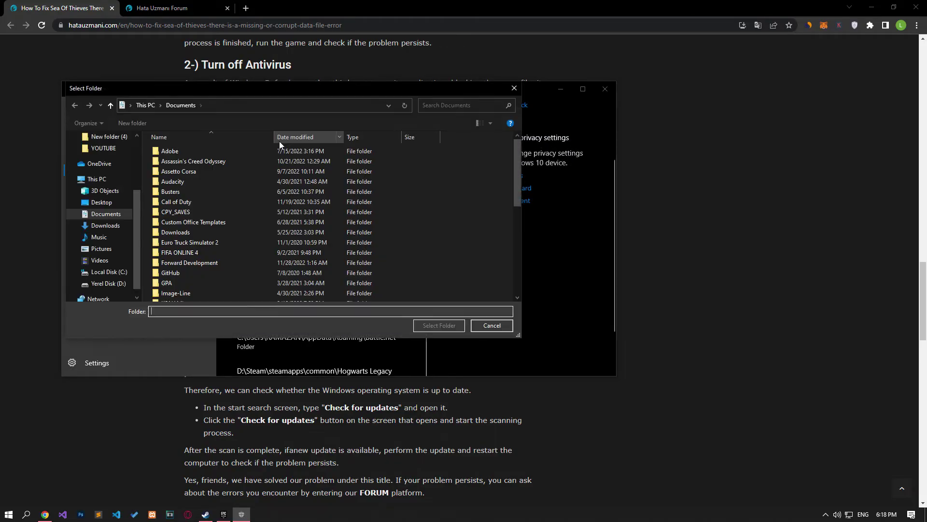
click(194, 211)
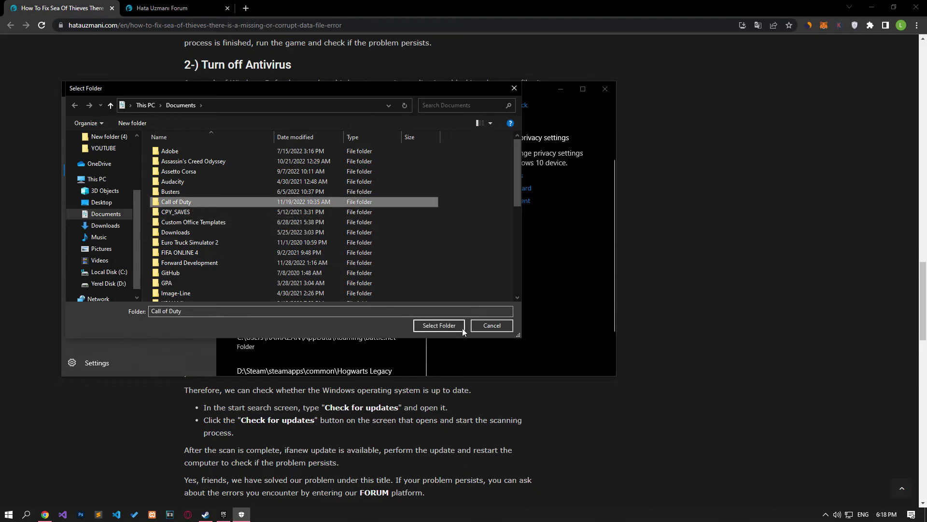
click(439, 325)
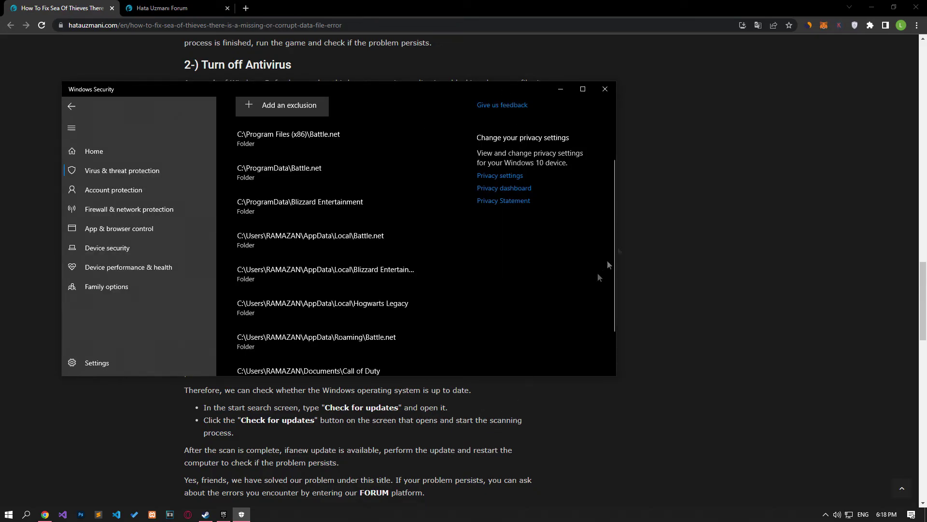
click(605, 89)
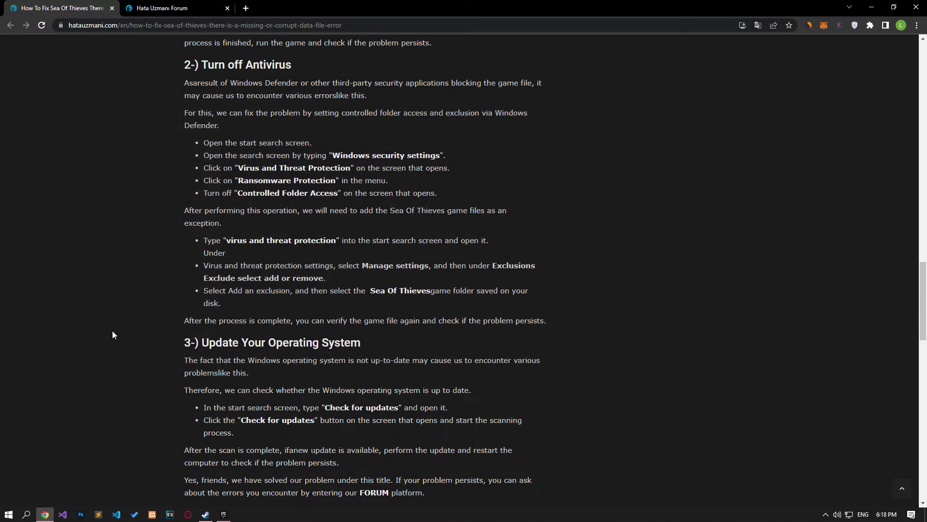
Step: Search 'check' to open Windows Update, confirm the PC is up to date, then close Settings
scroll(112, 331, down, 3)
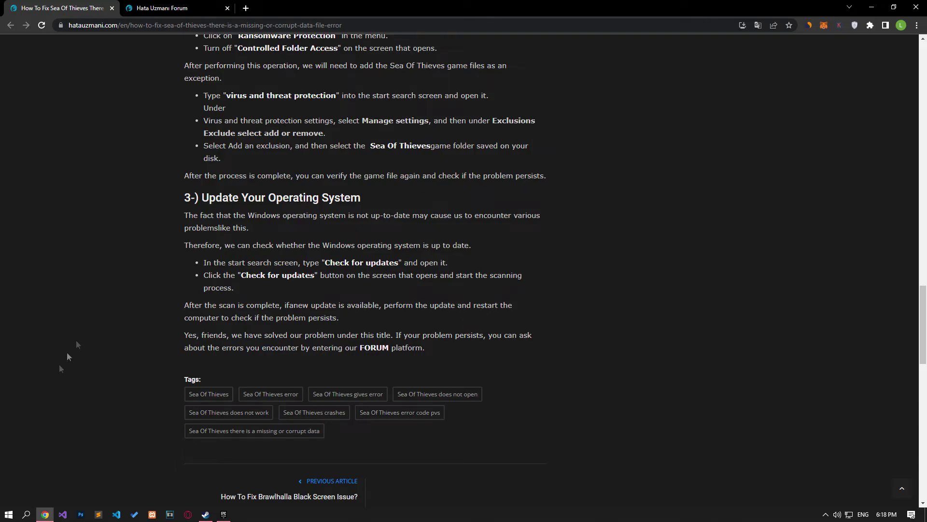
click(4, 515)
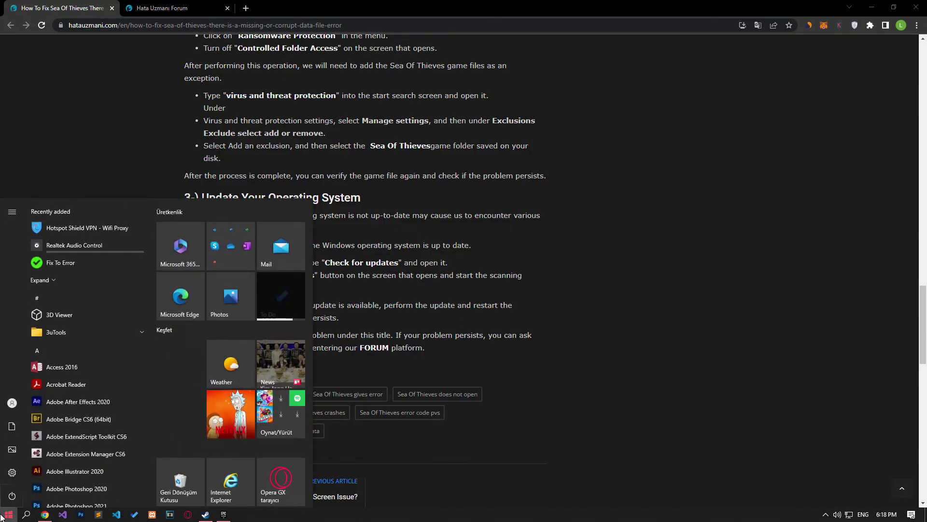
text(check)
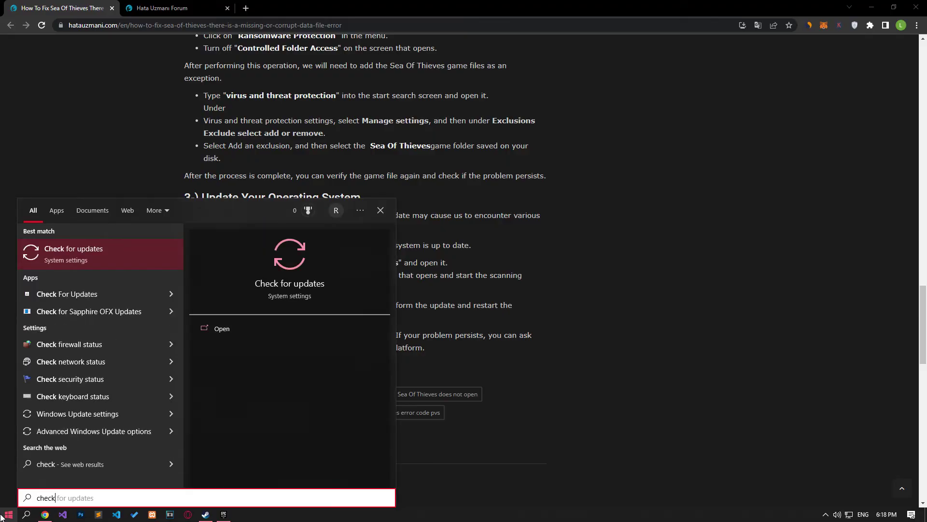
click(103, 252)
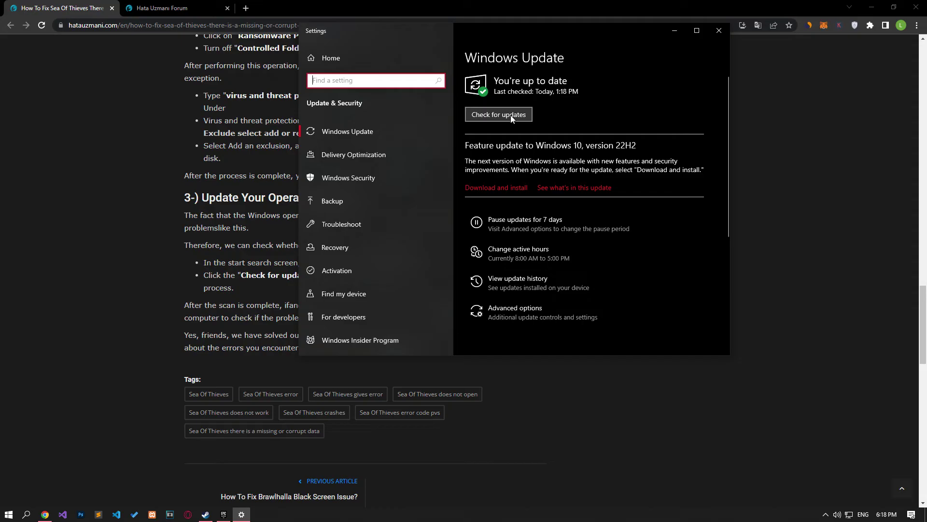
click(723, 33)
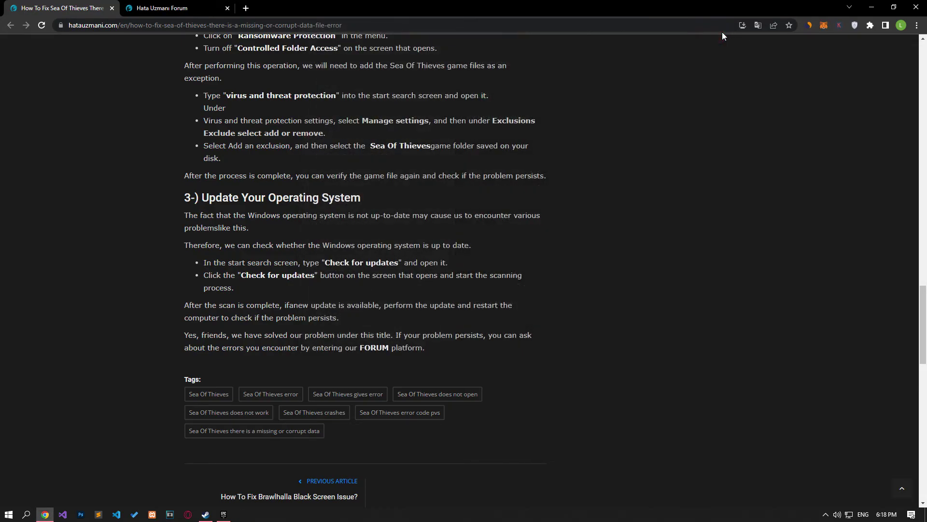
Step: On the Hata Uzmanı Forum tab, start a new thread to bring up the forum picker
click(216, 4)
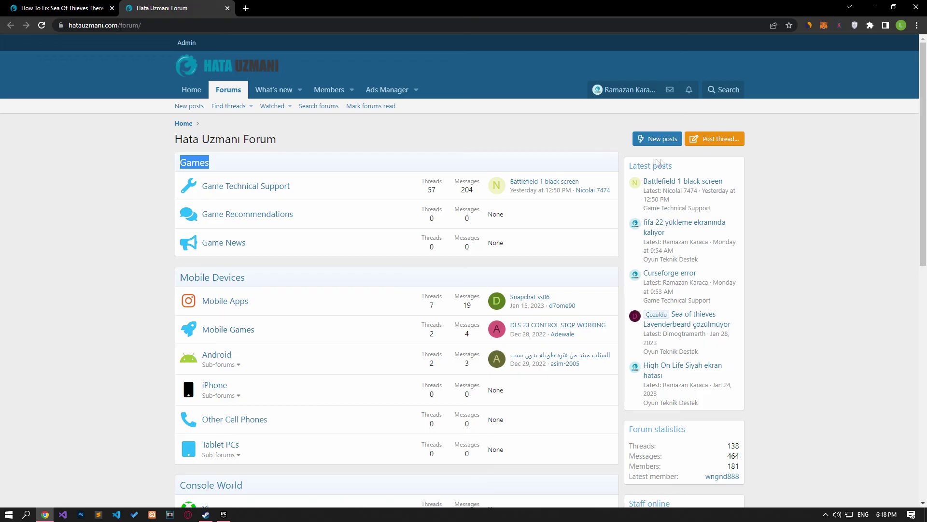
click(713, 139)
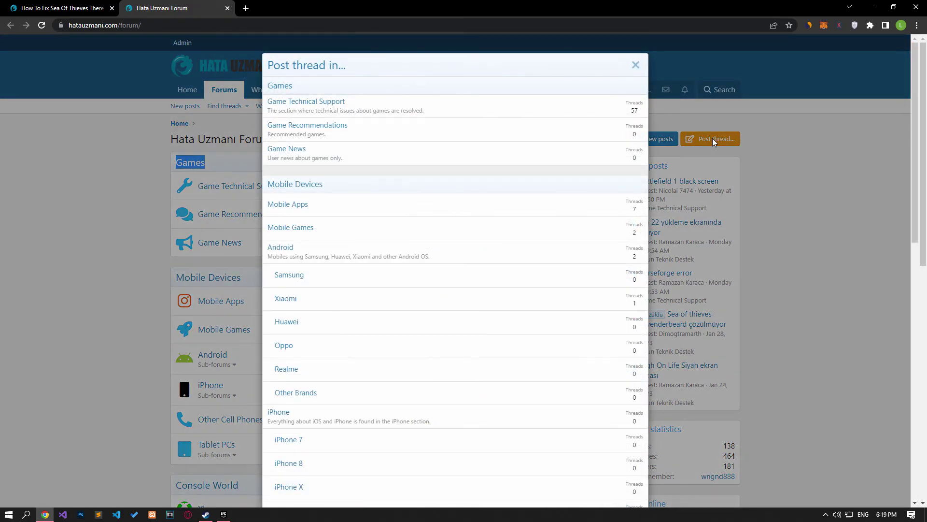